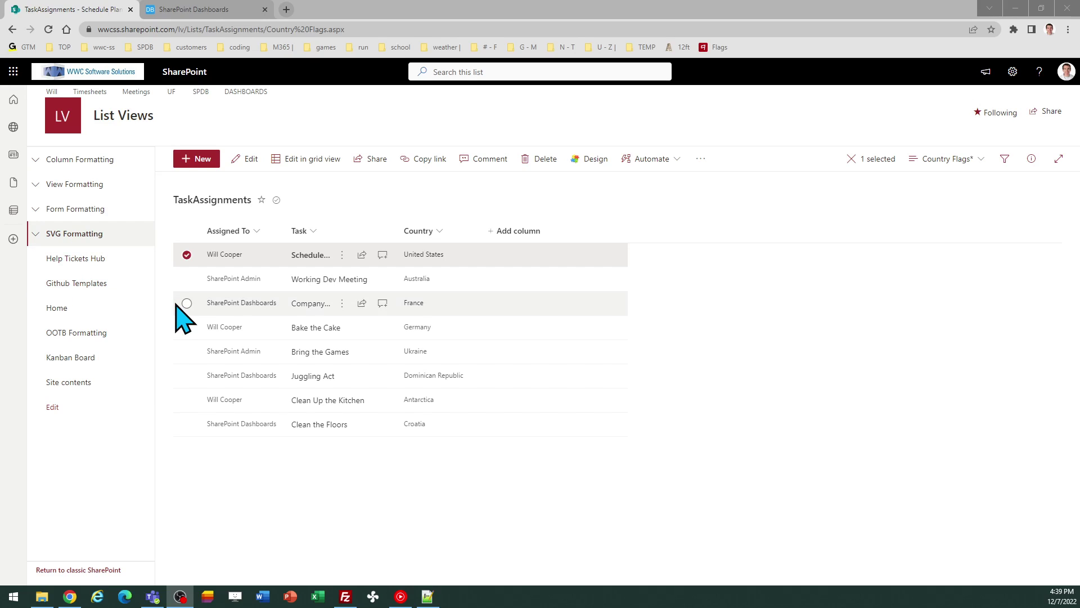
Switch to the Dashboard Maker Pro Country Flags template page.
left_click(225, 14)
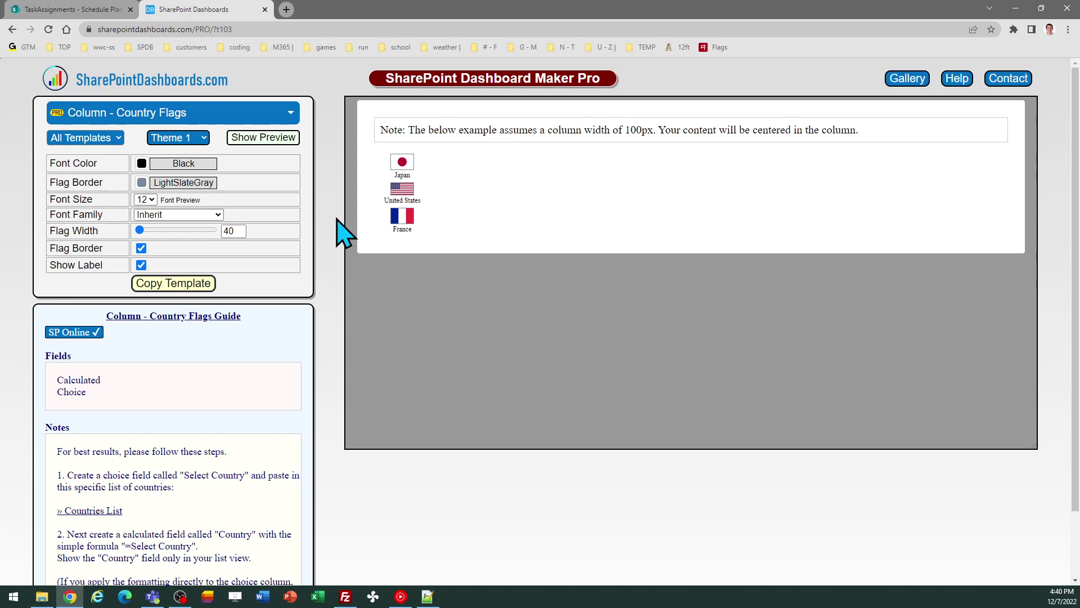
left_click(203, 139)
left_click(200, 165)
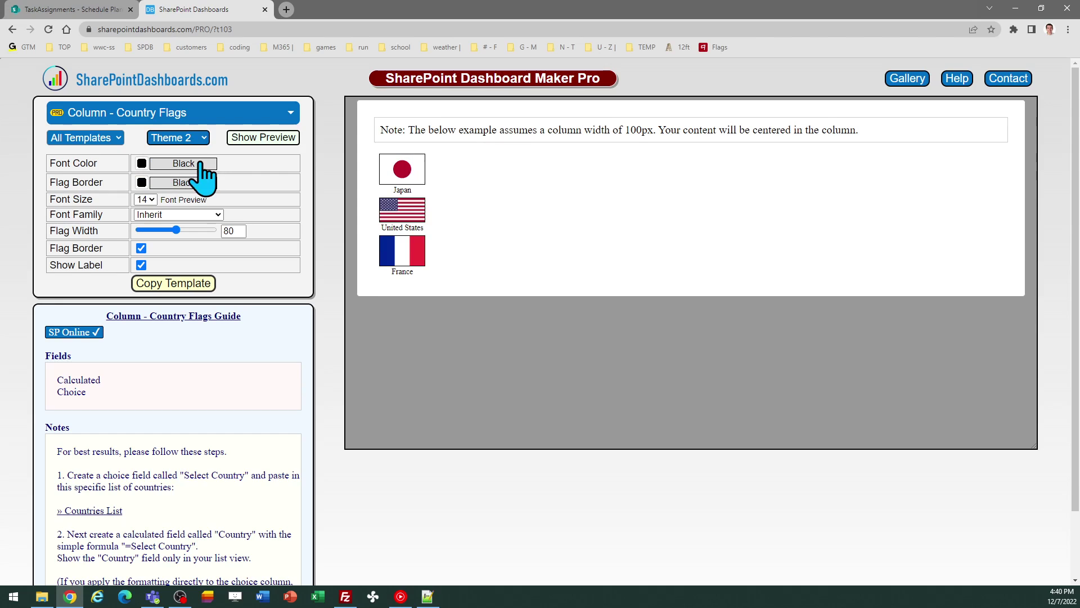
left_click(203, 139)
left_click(198, 176)
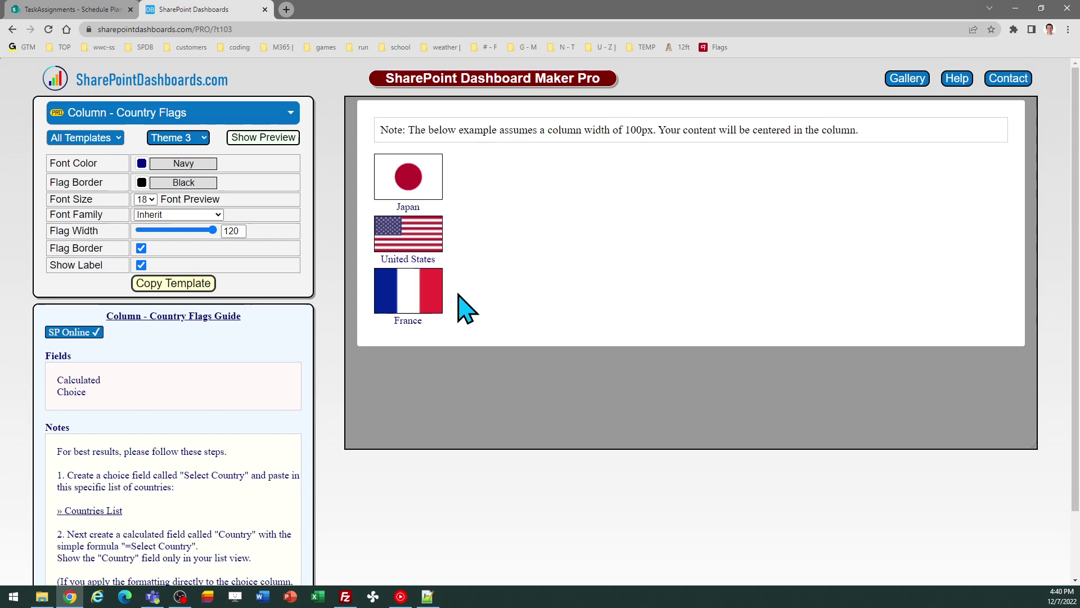
left_click(204, 138)
left_click(202, 150)
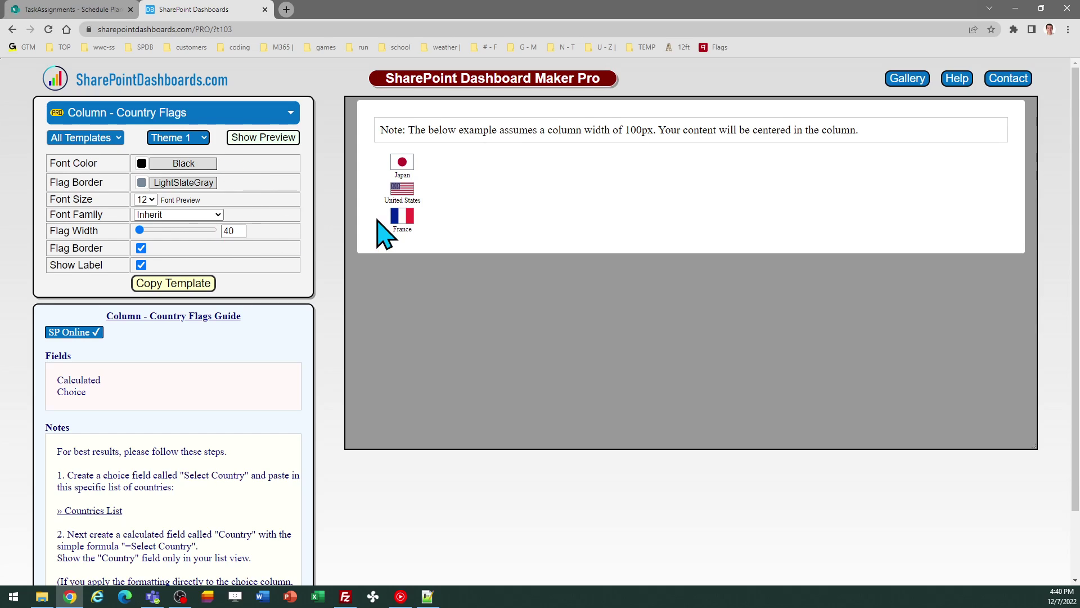
left_click(142, 265)
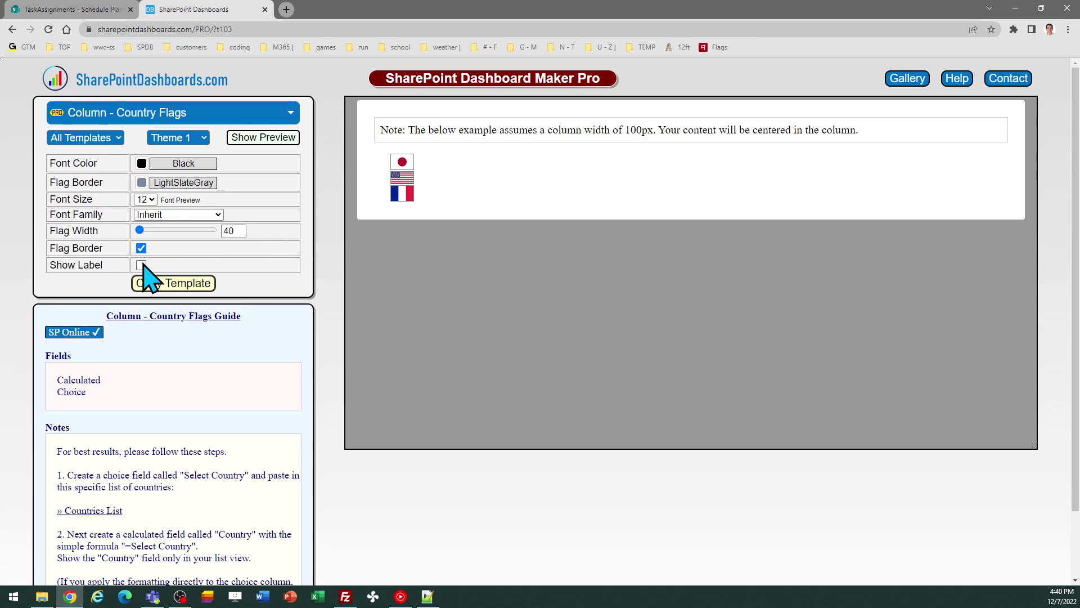
left_click(142, 265)
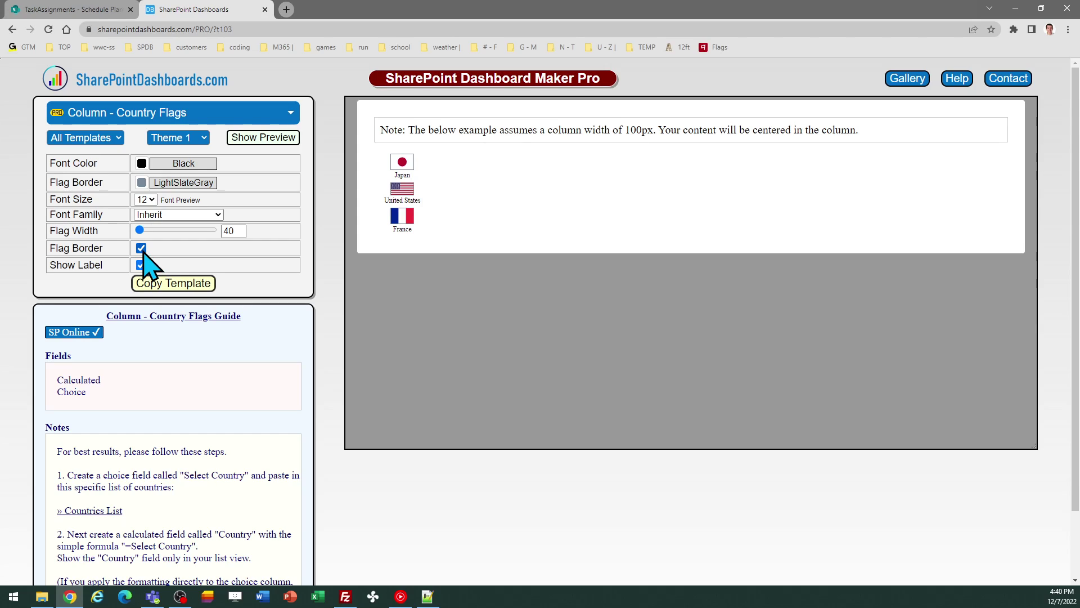
left_click(141, 249)
left_click(141, 248)
left_click(162, 185)
left_click(160, 186)
Set the Country Flags template's Flag Width to 84 to enlarge the preview flags.
left_click_drag(139, 230, 150, 230)
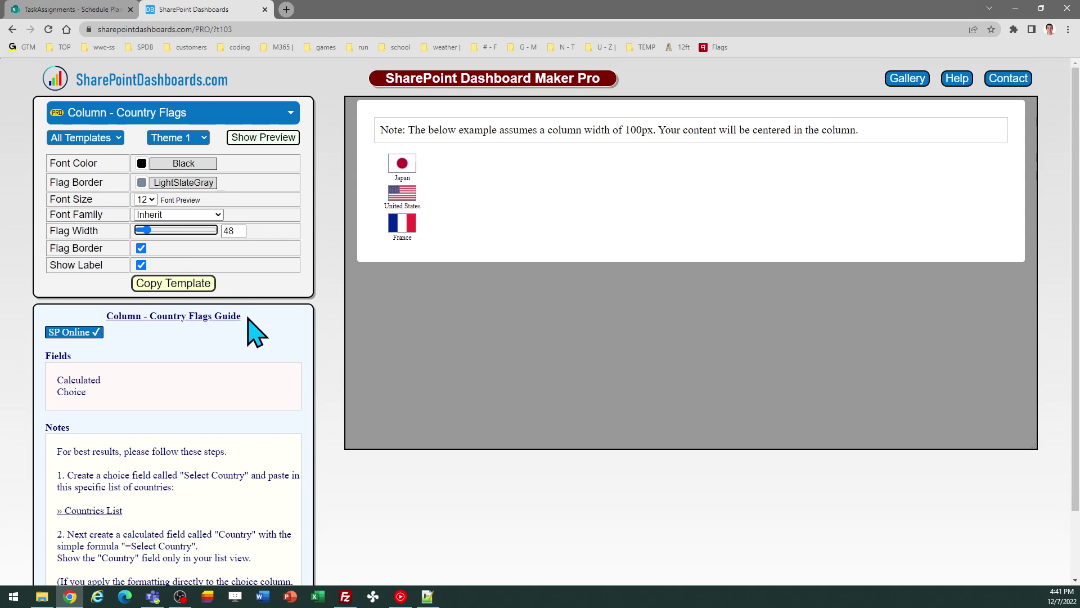
key("Left")
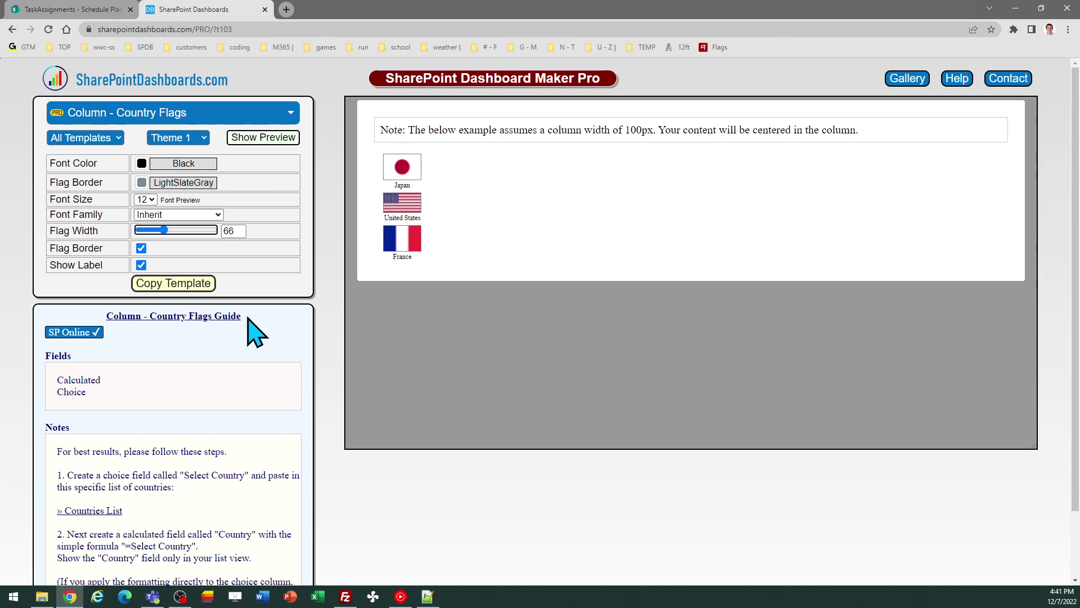
key("Right")
key("Right")
key("Right")
key("Right")
key("Right")
key("Right")
key("Right")
key("Right")
key("Right")
key("Right")
key("Right")
key("Right")
key("Right")
key("Right")
key("Right")
key("Right")
key("Right")
key("Right")
key("Right")
key("Right")
key("Right")
key("Right")
key("Right")
key("Right")
key("Right")
key("Right")
key("Right")
key("Right")
key("Right")
key("Right")
key("Right")
key("Right")
key("Right")
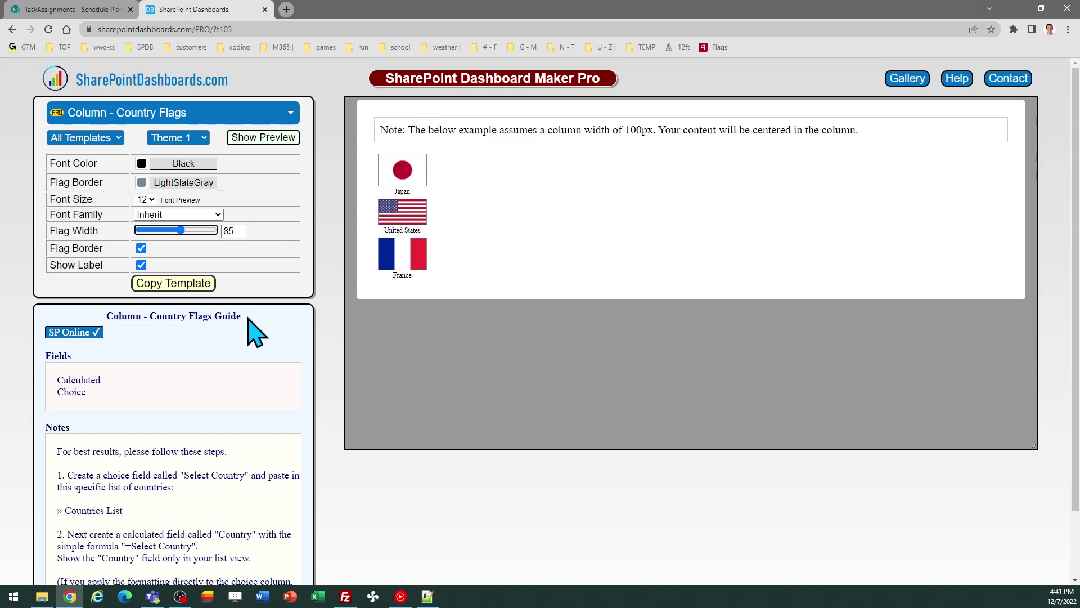
key("Left")
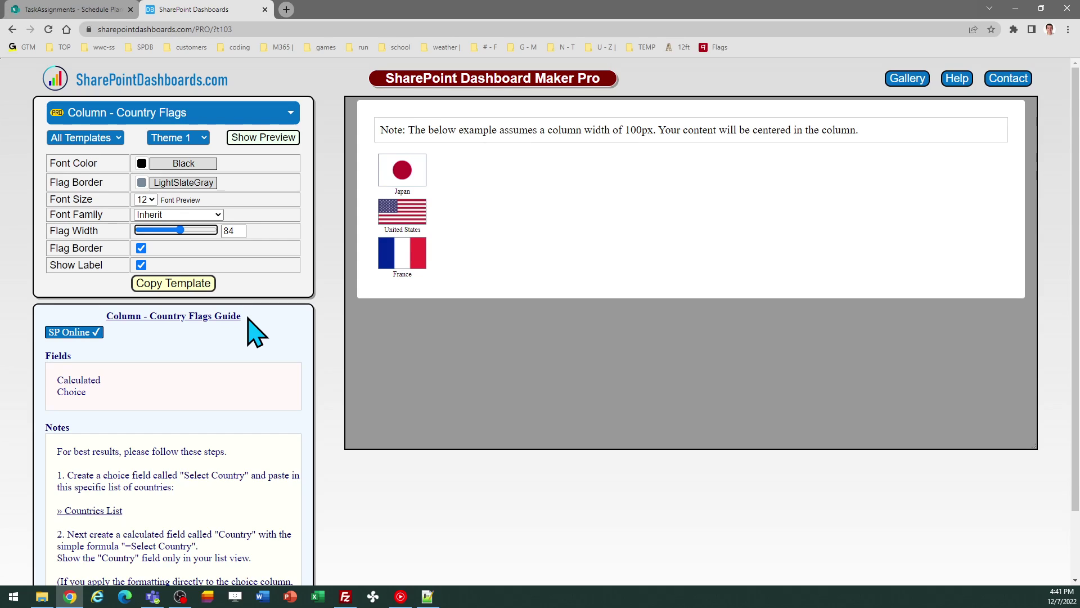
left_click(93, 511)
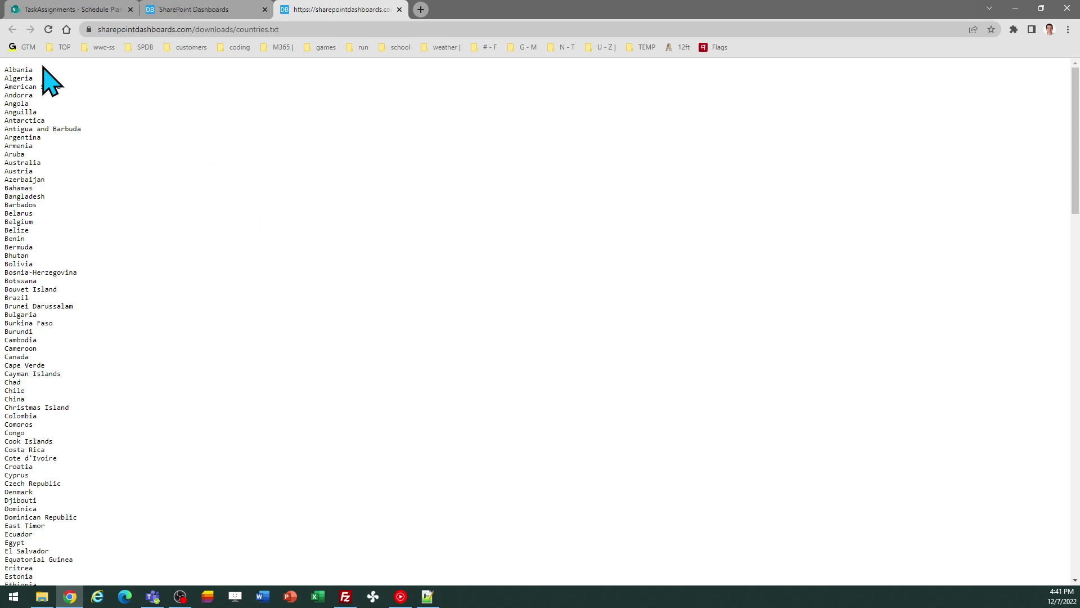
left_click_drag(8, 67, 72, 298)
left_click(133, 180)
left_click(399, 9)
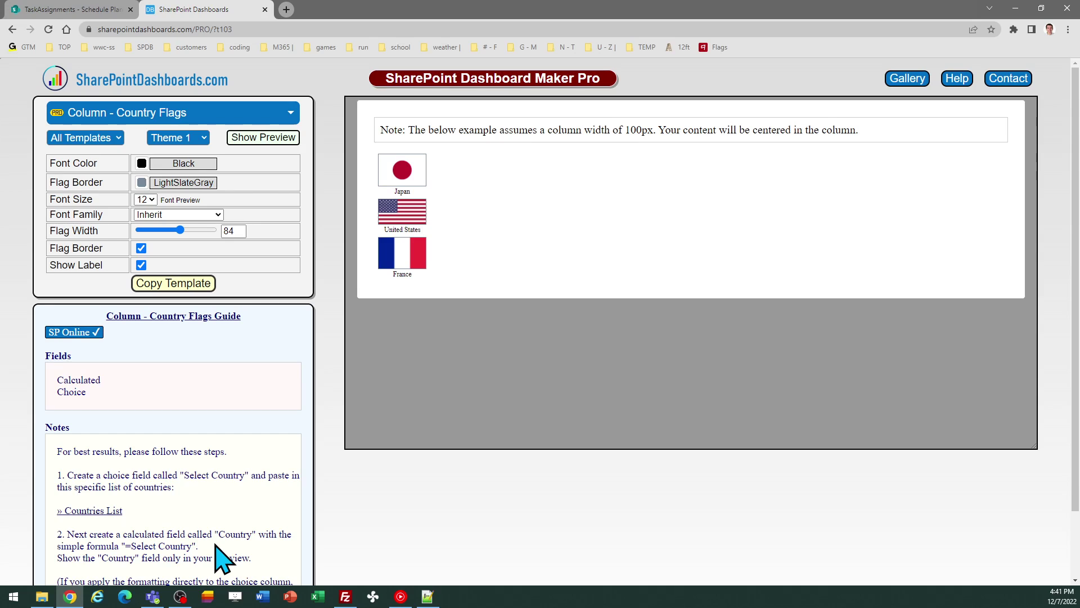
In TaskAssignments, open the first task's edit form, review the CountrySelect choices, and cancel without changes.
left_click(86, 9)
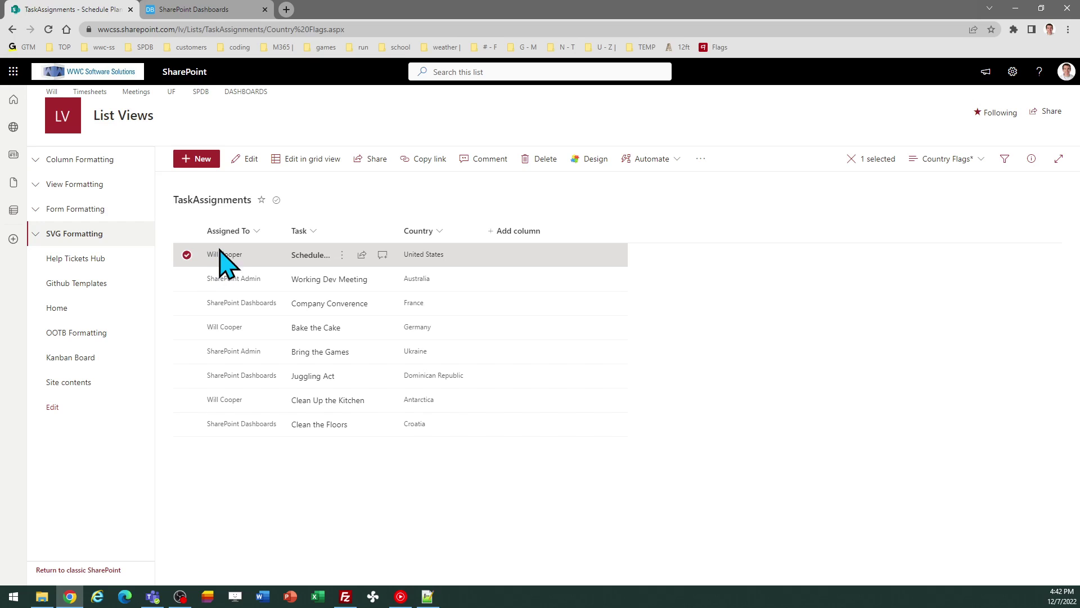
left_click(252, 161)
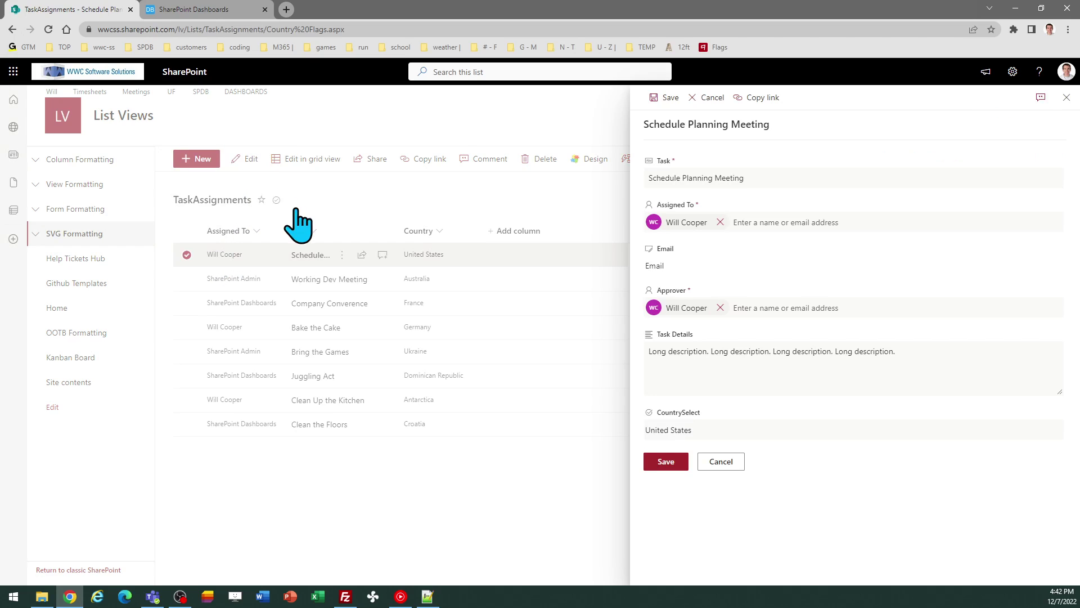
left_click(705, 431)
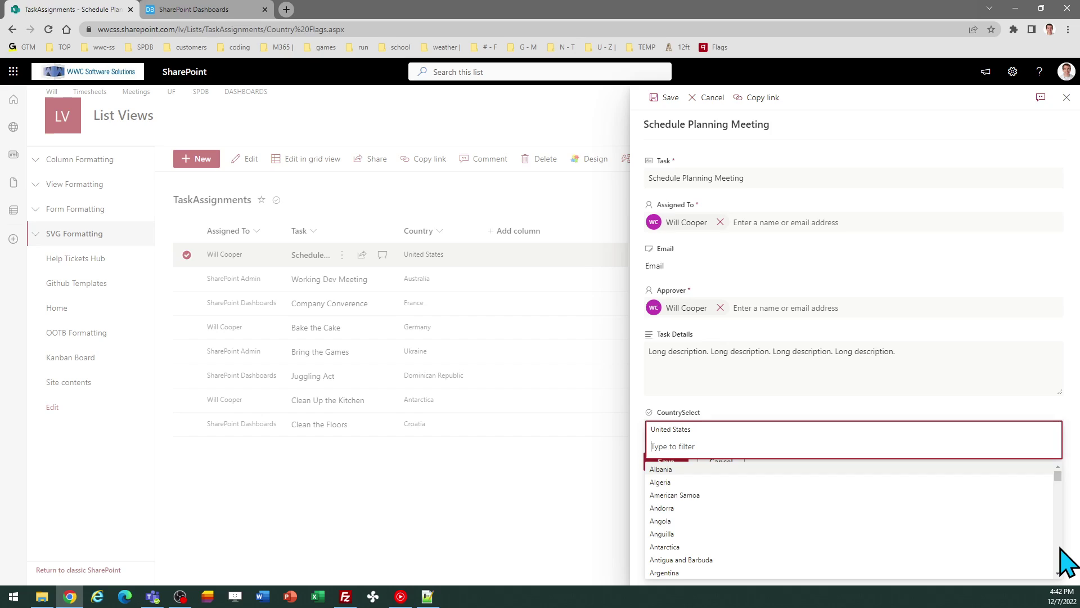
scroll(1061, 549, "down", 5)
scroll(1058, 487, "up", 5)
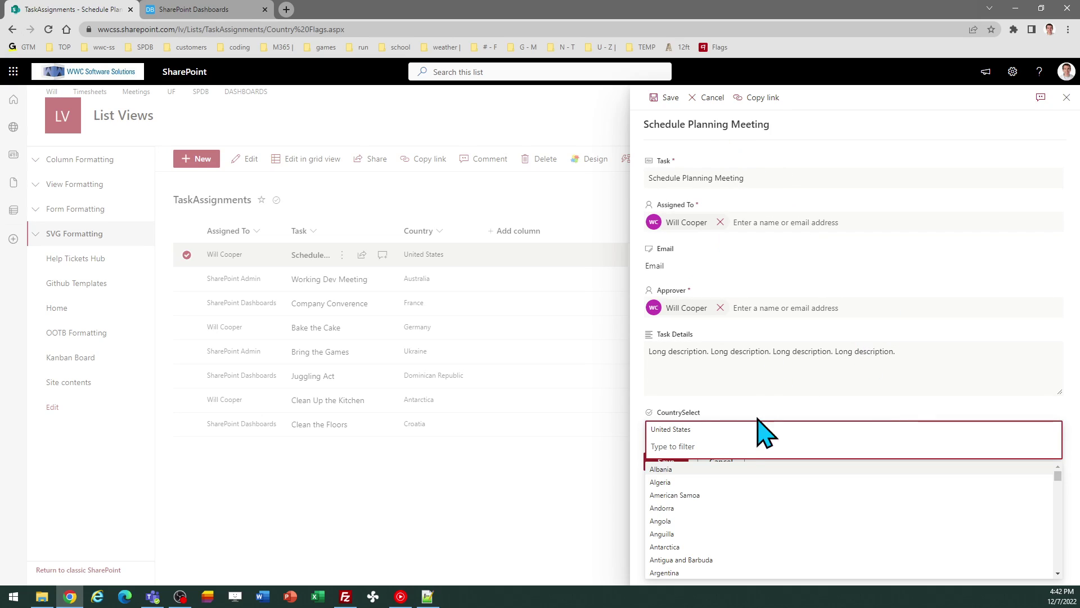
left_click(711, 98)
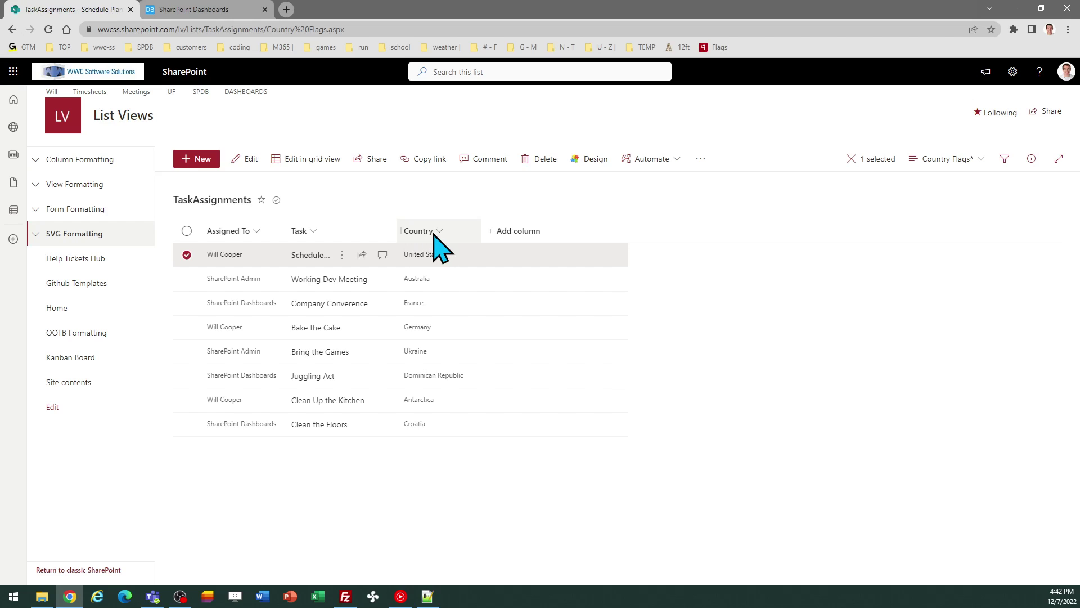
Inspect the Country column's formula in list settings, then leave without changes.
left_click(1010, 82)
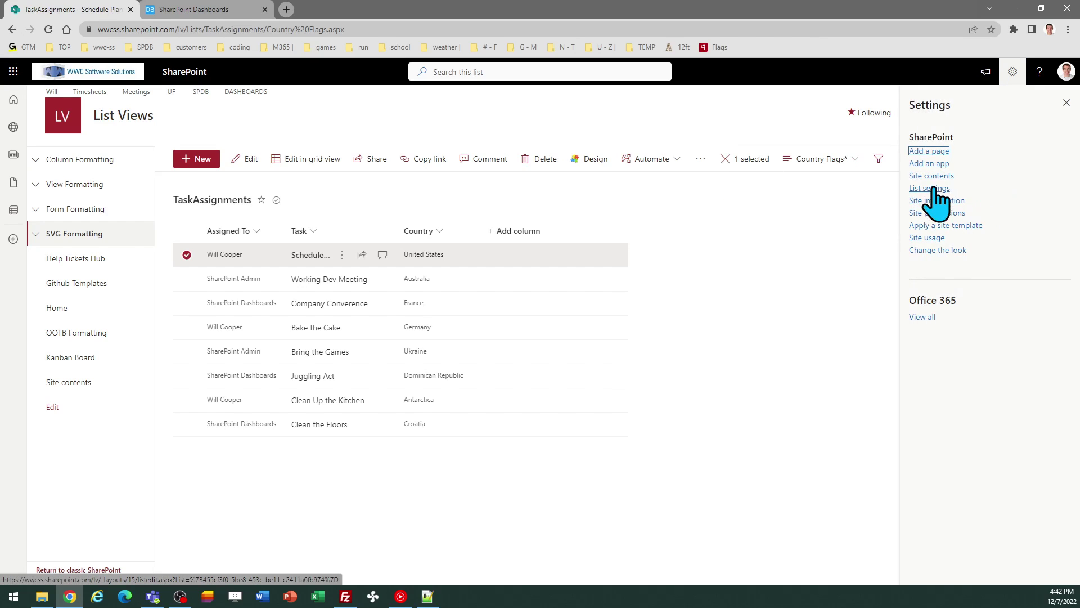
left_click(935, 190)
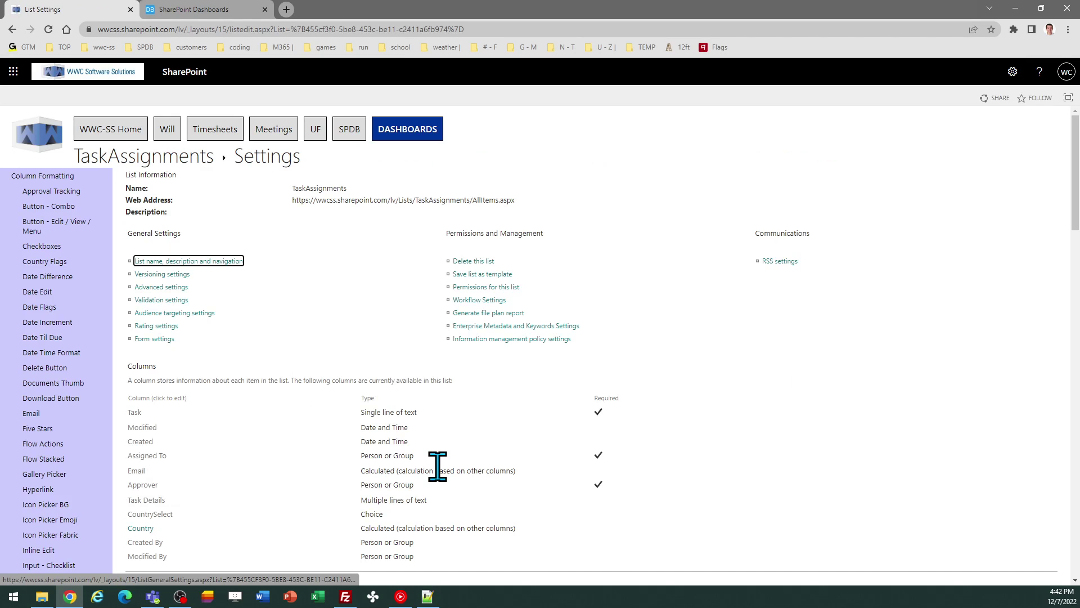
left_click(145, 530)
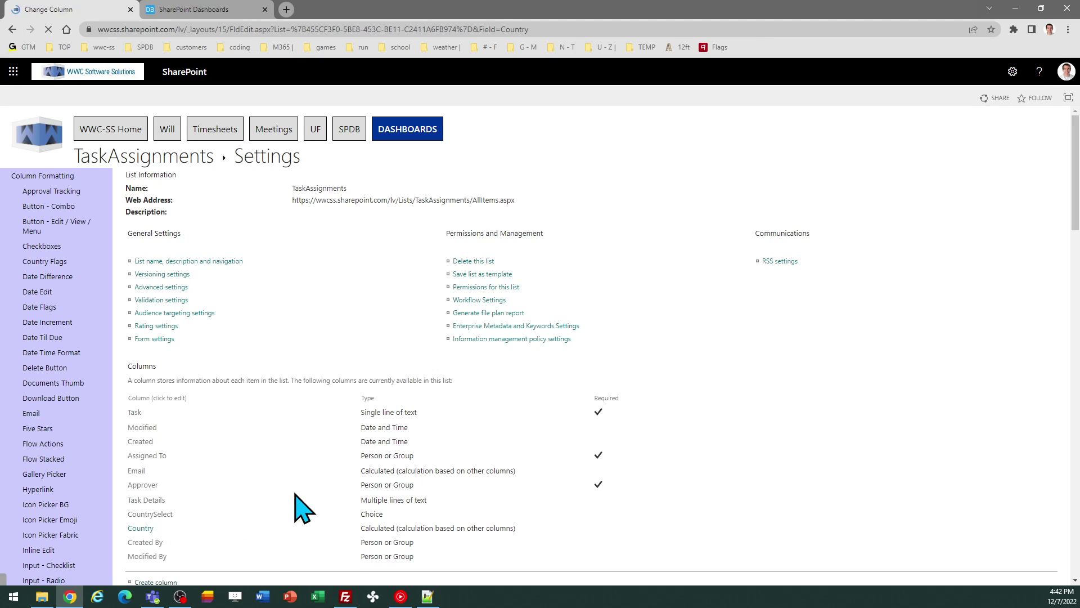
left_click(253, 322)
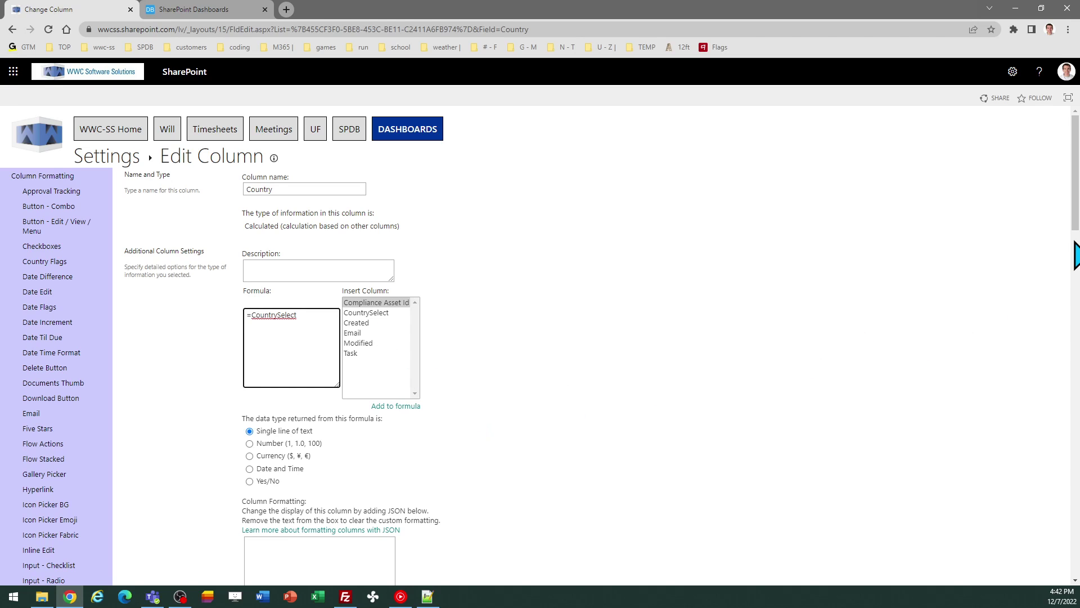
left_click_drag(1077, 248, 1076, 321)
left_click(1032, 335)
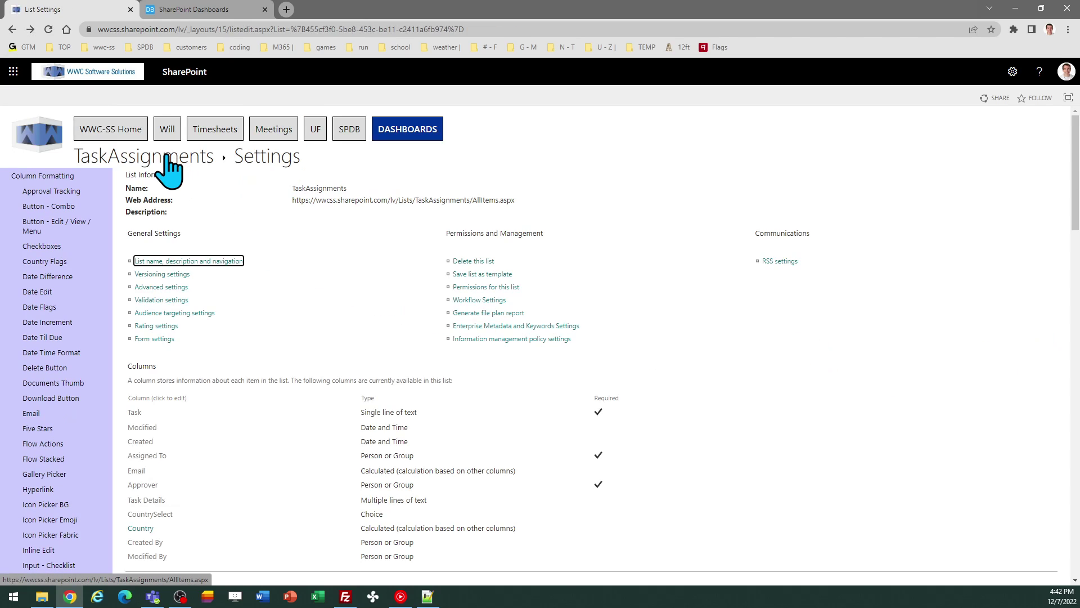
Copy the Country Flags formatting template from Dashboard Maker Pro.
left_click(165, 155)
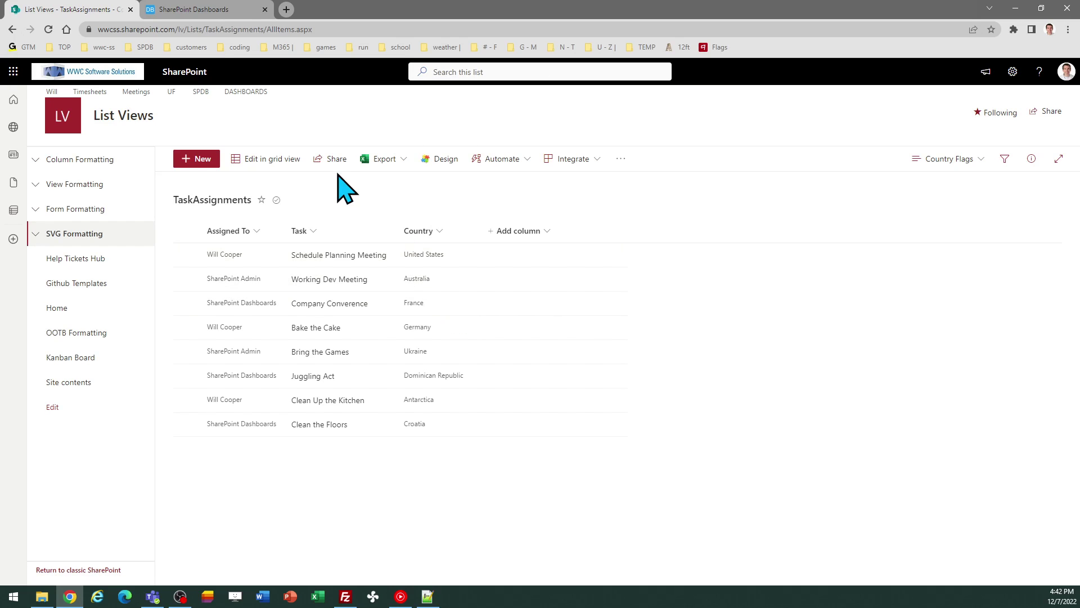
left_click(195, 10)
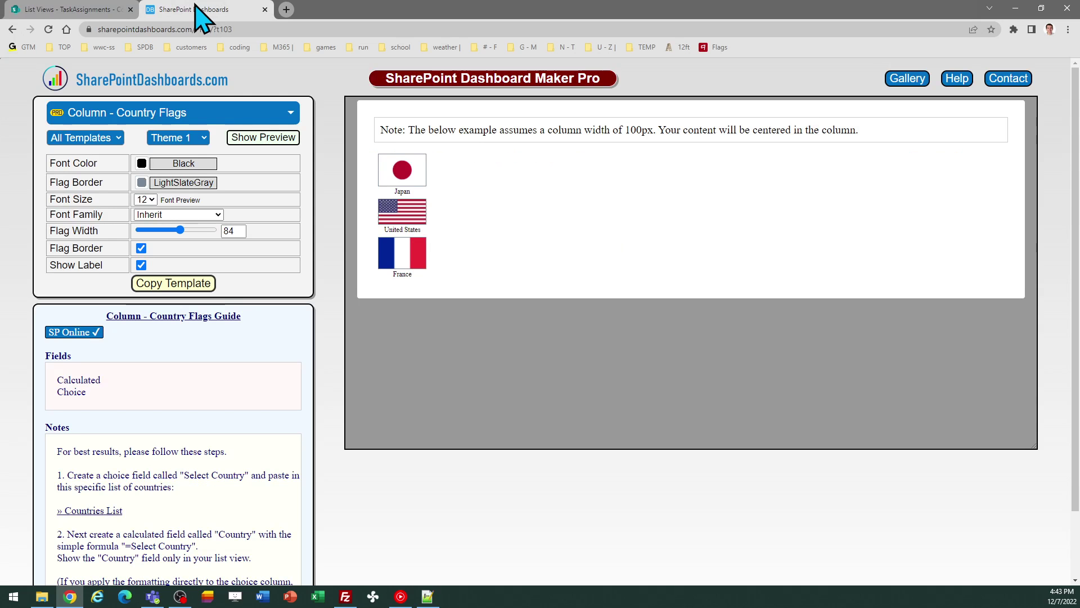
left_click(190, 294)
Replace the Country column's formatting JSON with the copied flag template in Advanced mode and save.
left_click(93, 9)
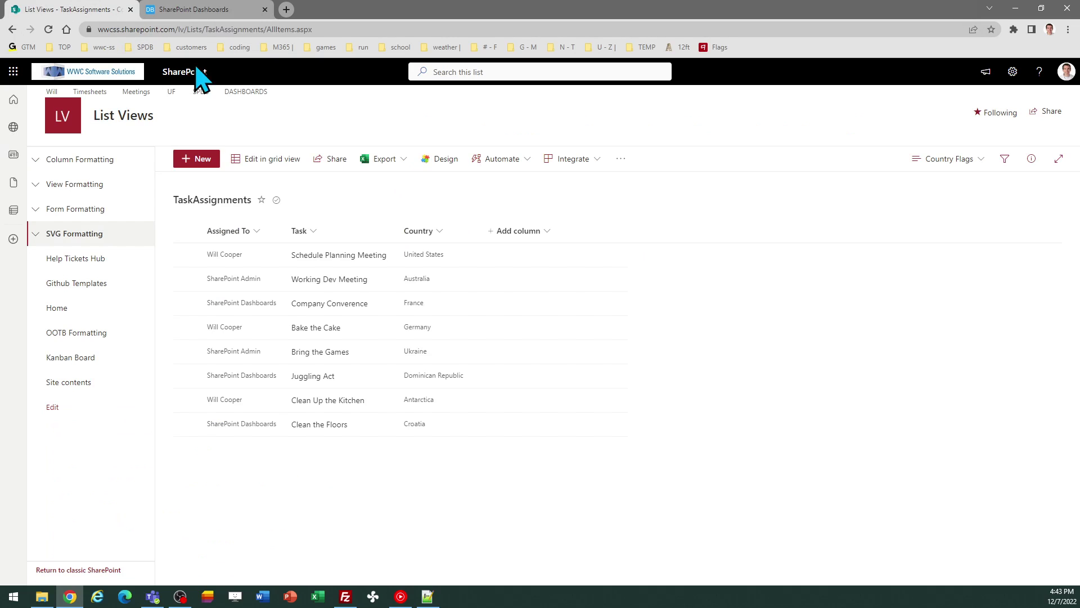
left_click(436, 234)
mouse_move(480, 333)
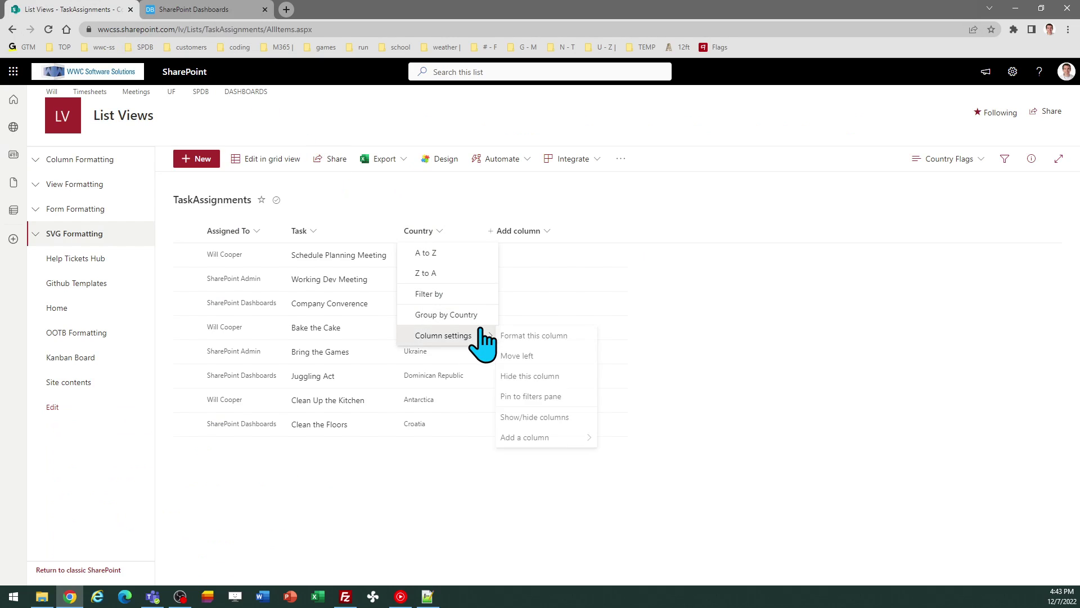
left_click(515, 337)
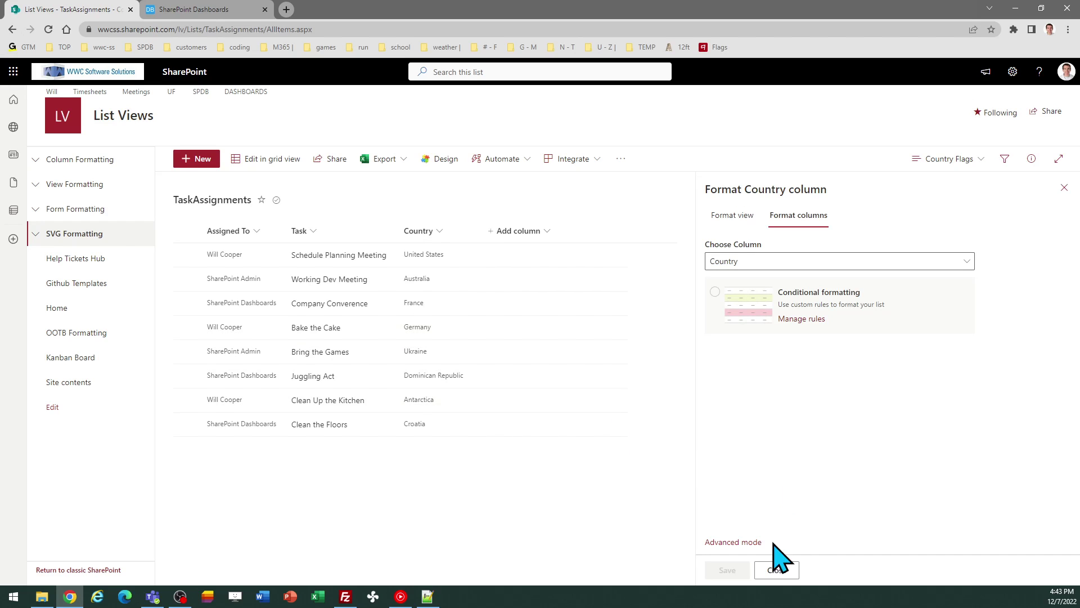
left_click(760, 542)
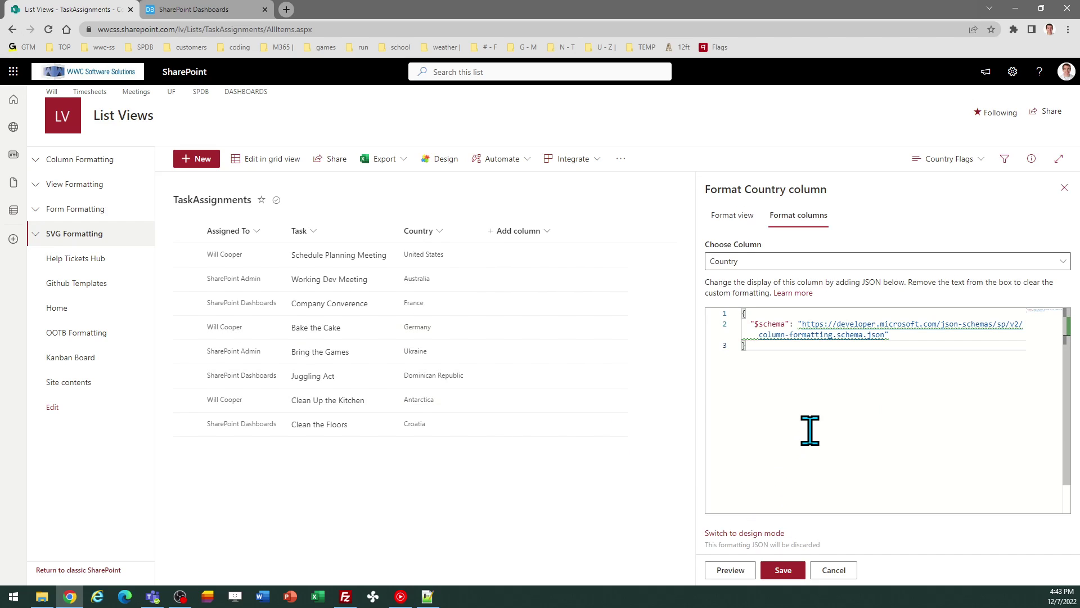
key("ctrl+a")
key("ctrl+v")
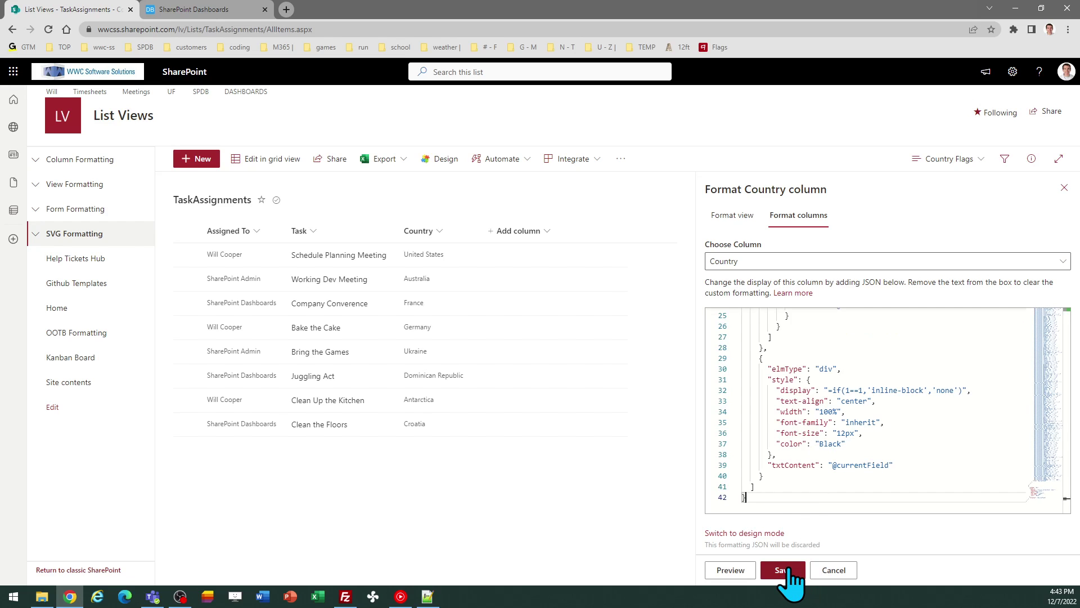
left_click(789, 570)
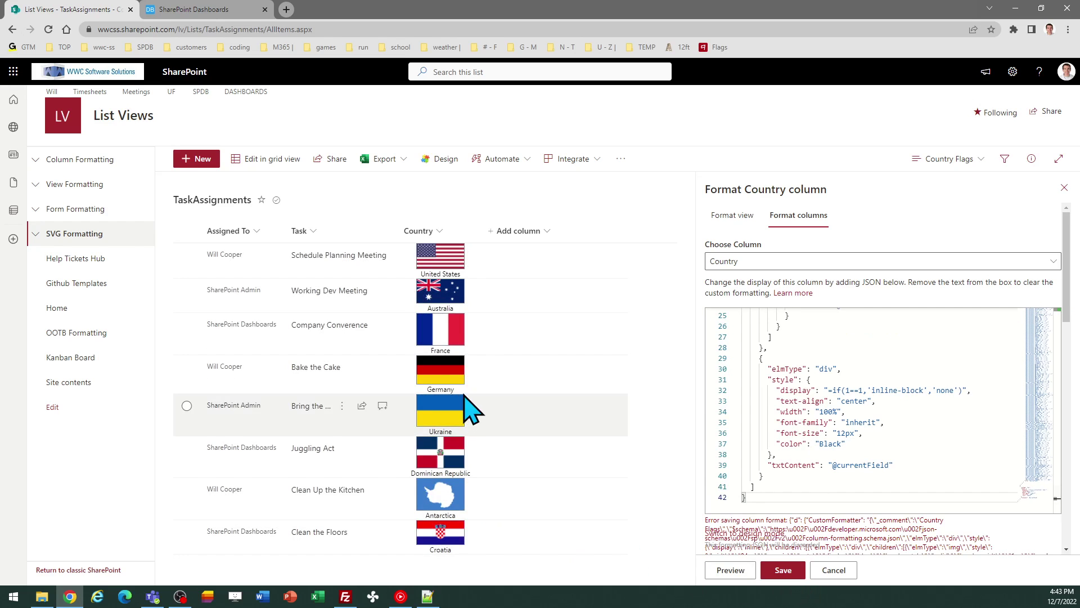
Close the Format Country column panel and widen the Country column to fit the flags.
left_click(1064, 187)
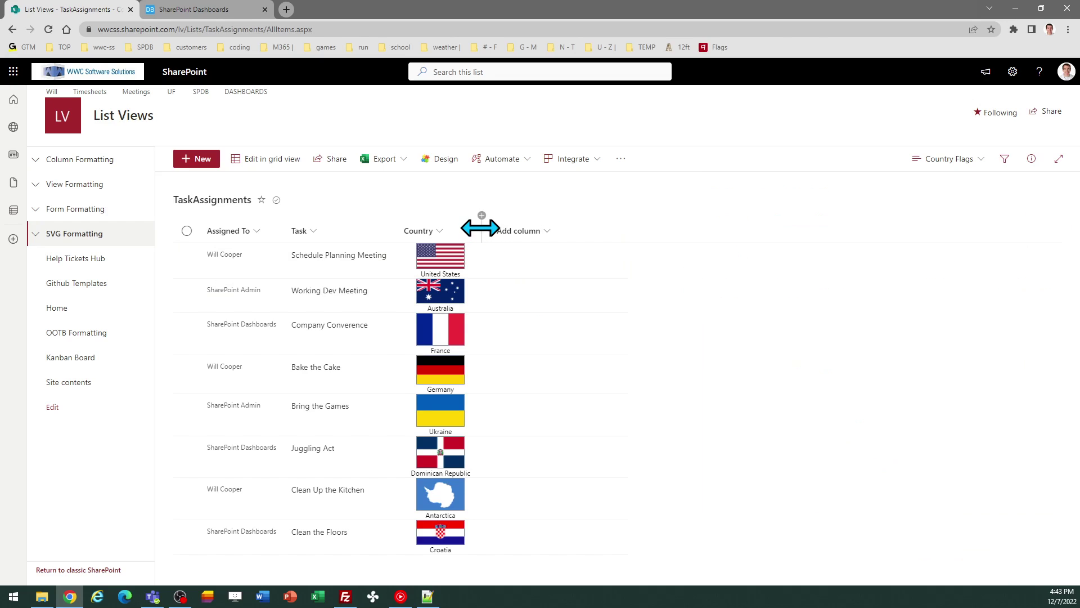
mouse_move(480, 227)
left_mouse_down()
mouse_move(510, 228)
mouse_move(459, 228)
mouse_move(516, 229)
mouse_move(488, 230)
left_mouse_up()
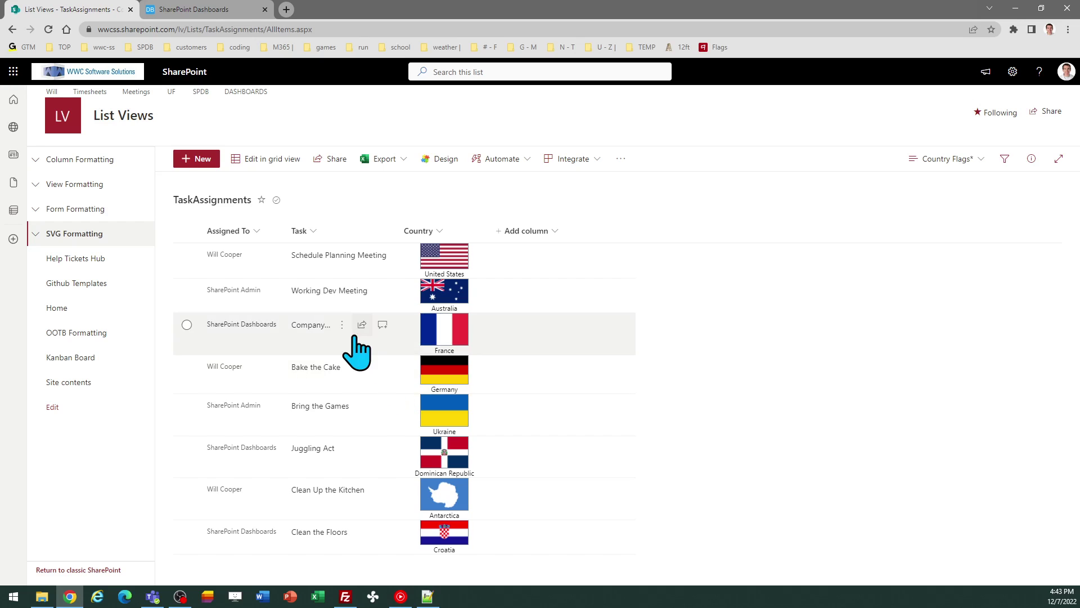
Change the Schedule Planning Meeting task's country to Argentina and save.
left_click(187, 255)
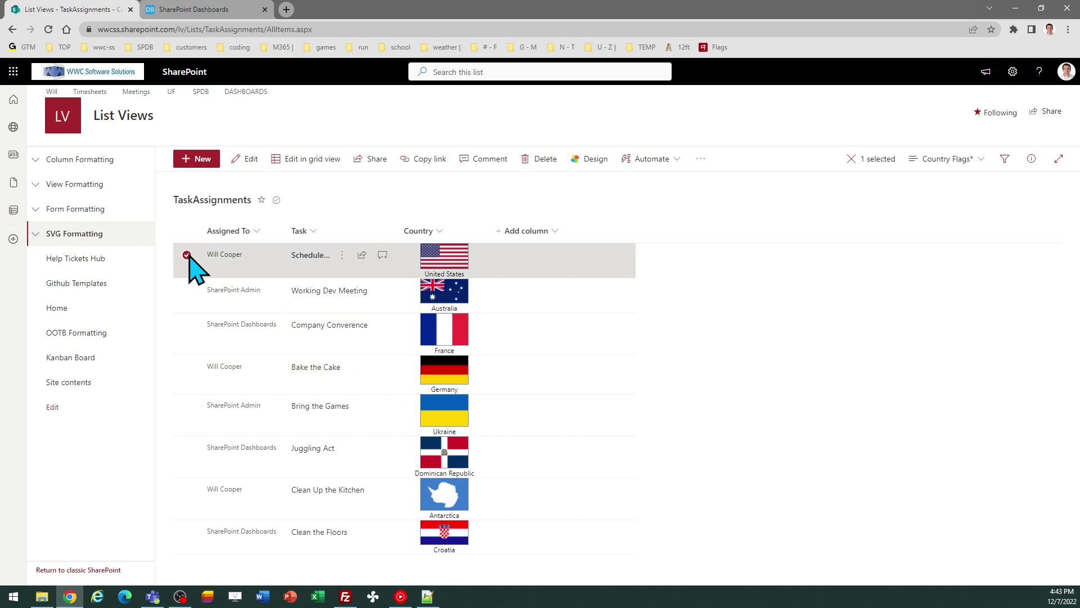
left_click(247, 160)
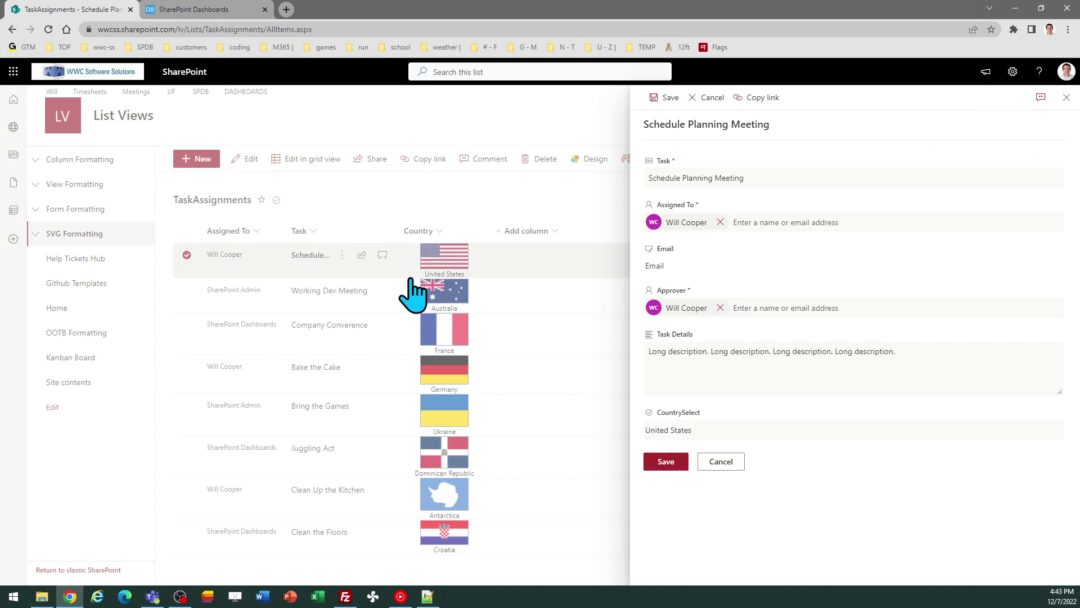
left_click(711, 438)
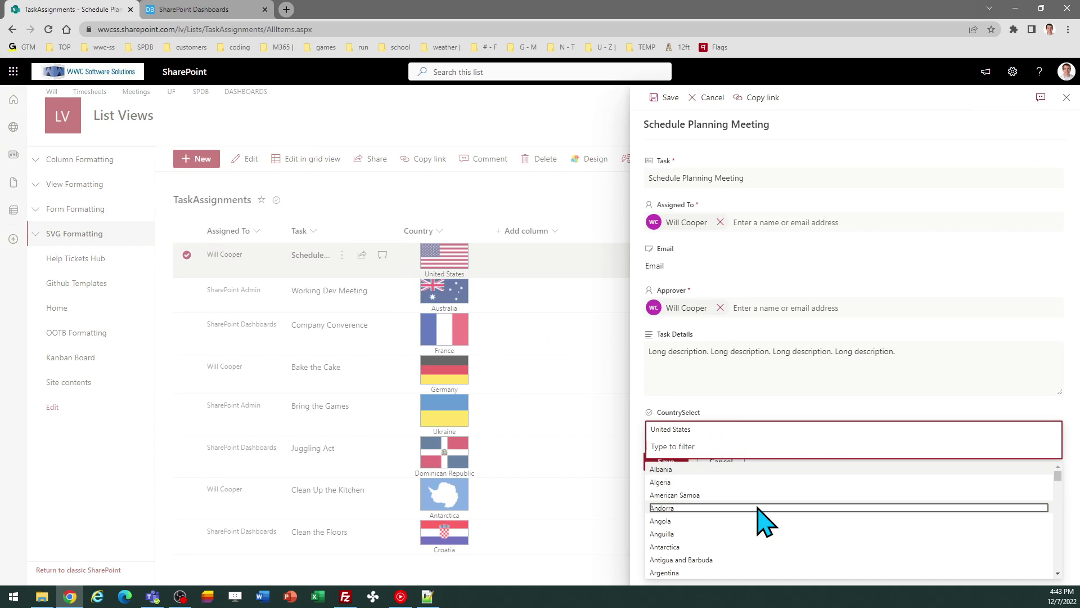
left_click(691, 572)
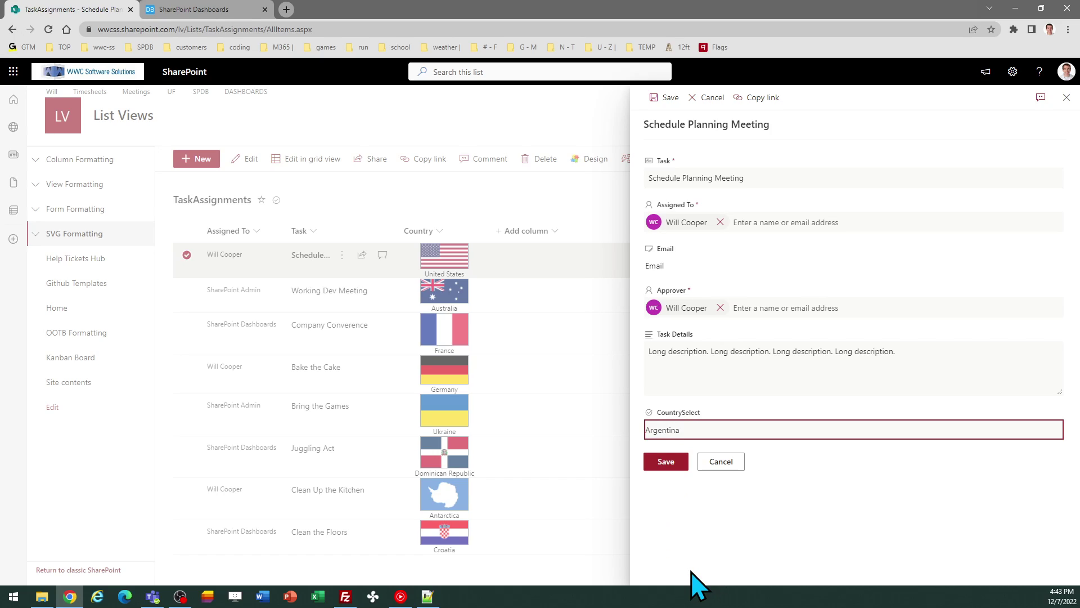
left_click(679, 461)
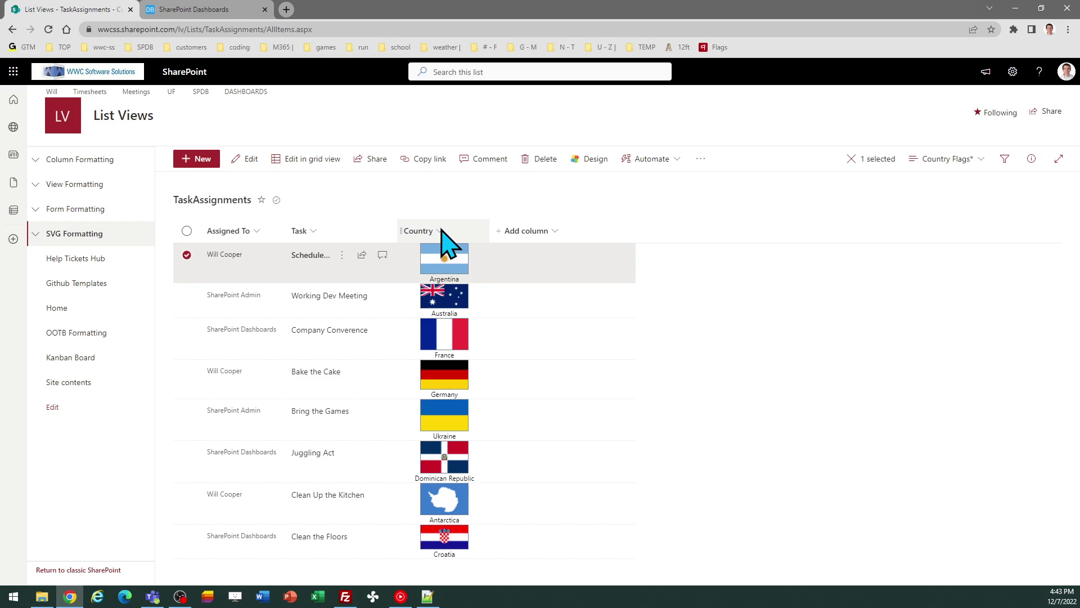
Reduce the Country Flags template's Flag Width from 84 to 40 and copy the template.
left_click(230, 8)
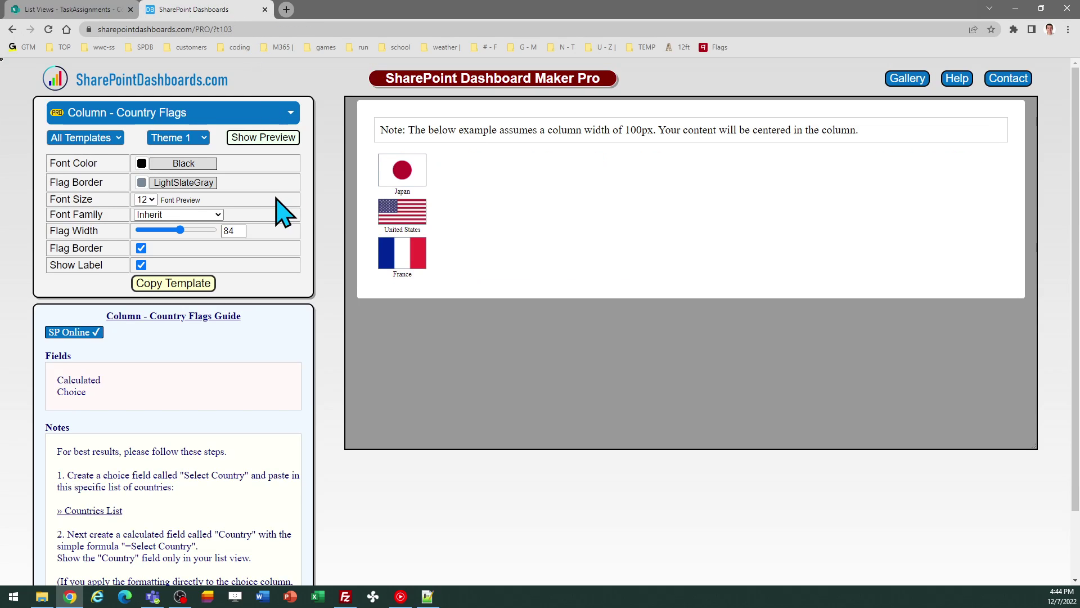
left_click_drag(181, 230, 140, 232)
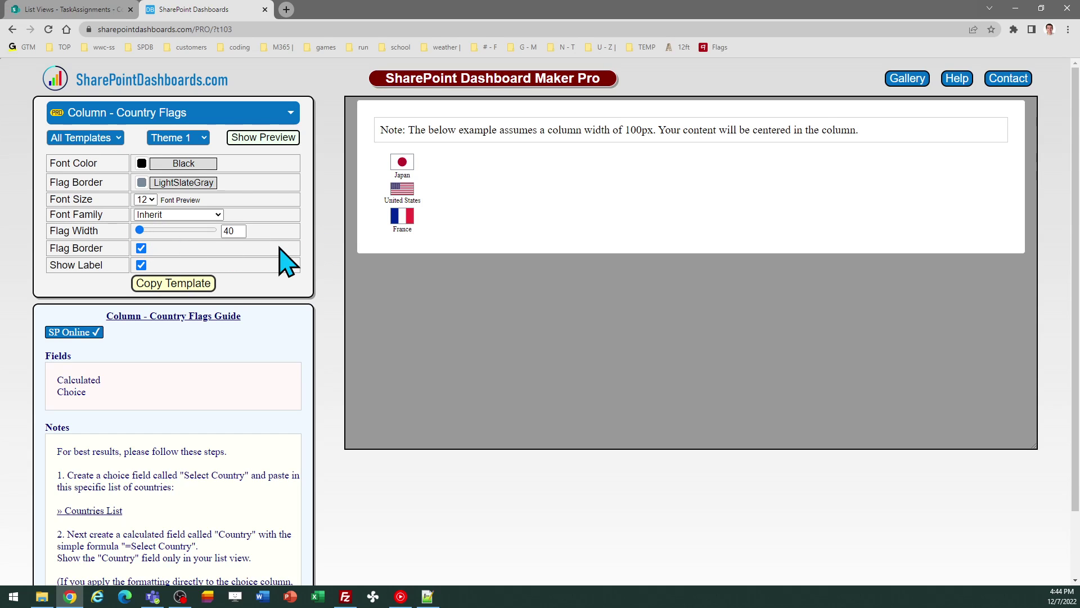
left_click(156, 283)
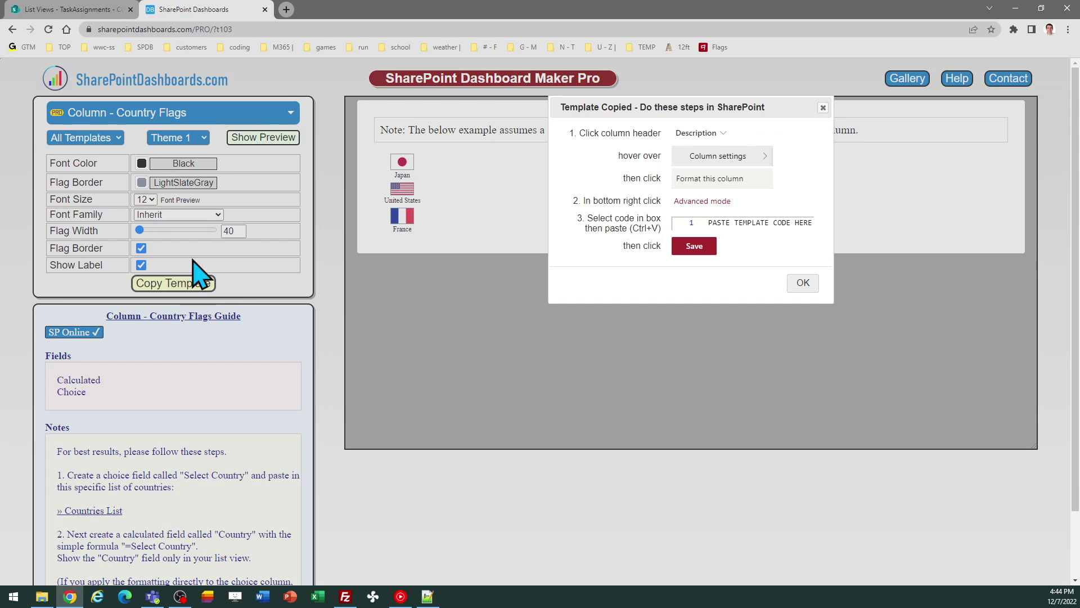
left_click(802, 281)
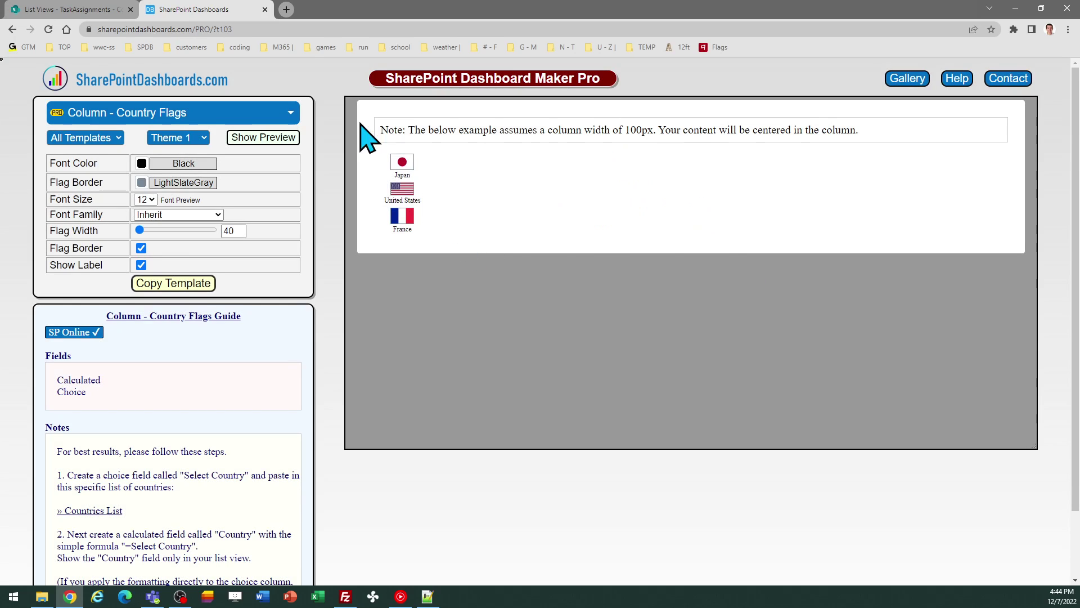
Replace the Country column's formatting JSON with the 40px flag template, save, and close the panel.
left_click(90, 10)
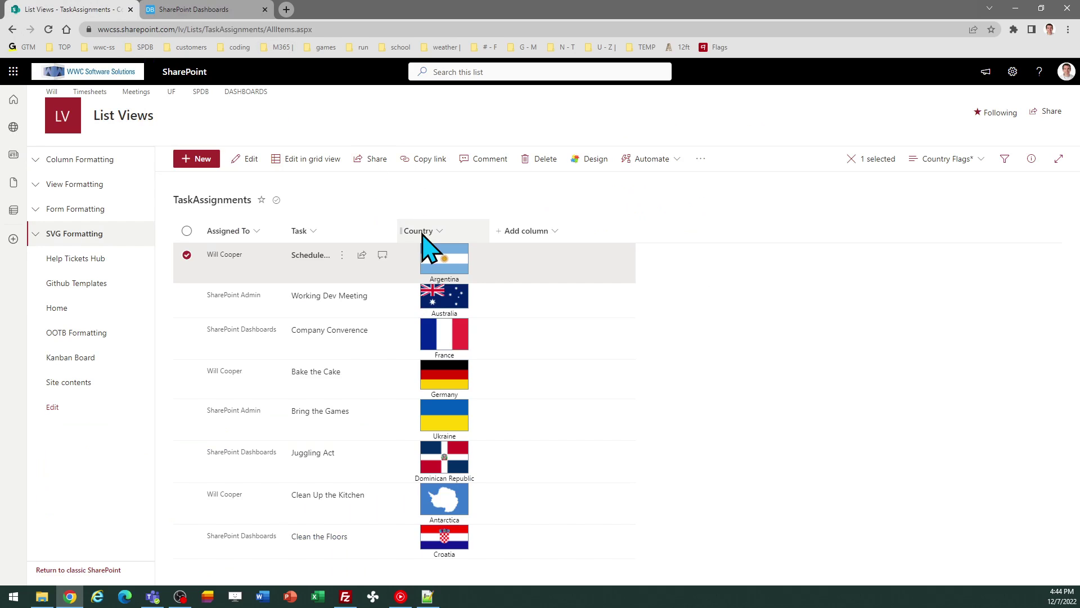
left_click(441, 230)
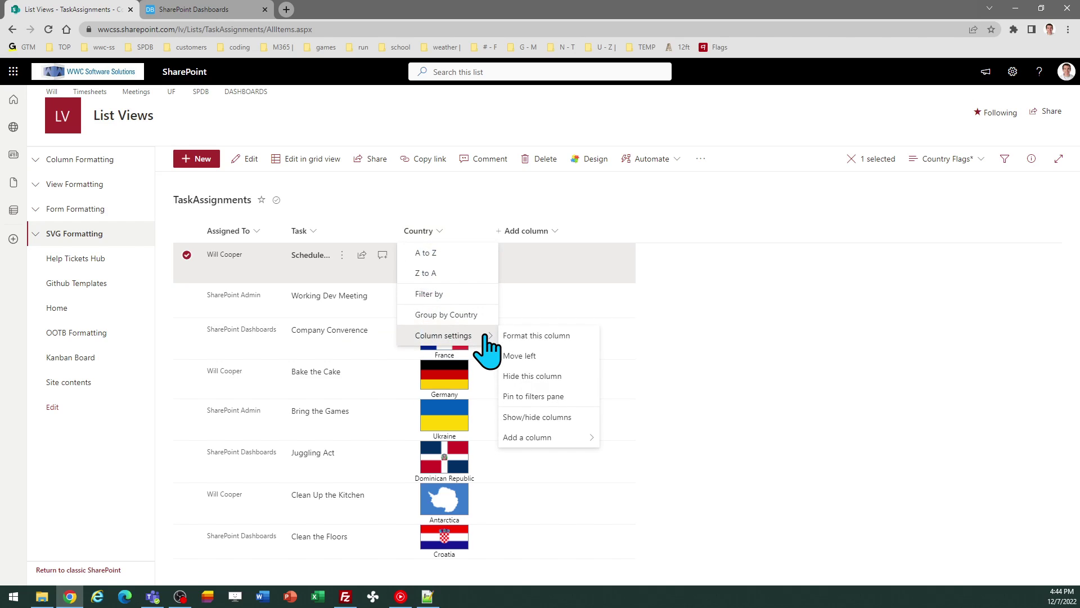
left_click(516, 341)
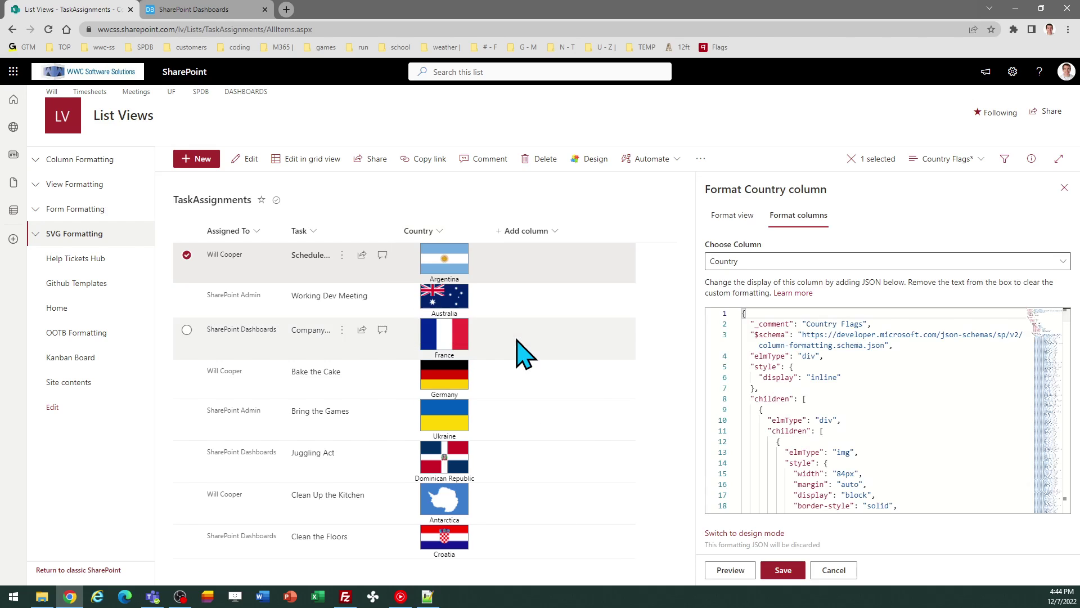
left_click(866, 410)
key("ctrl+a")
key("ctrl+v")
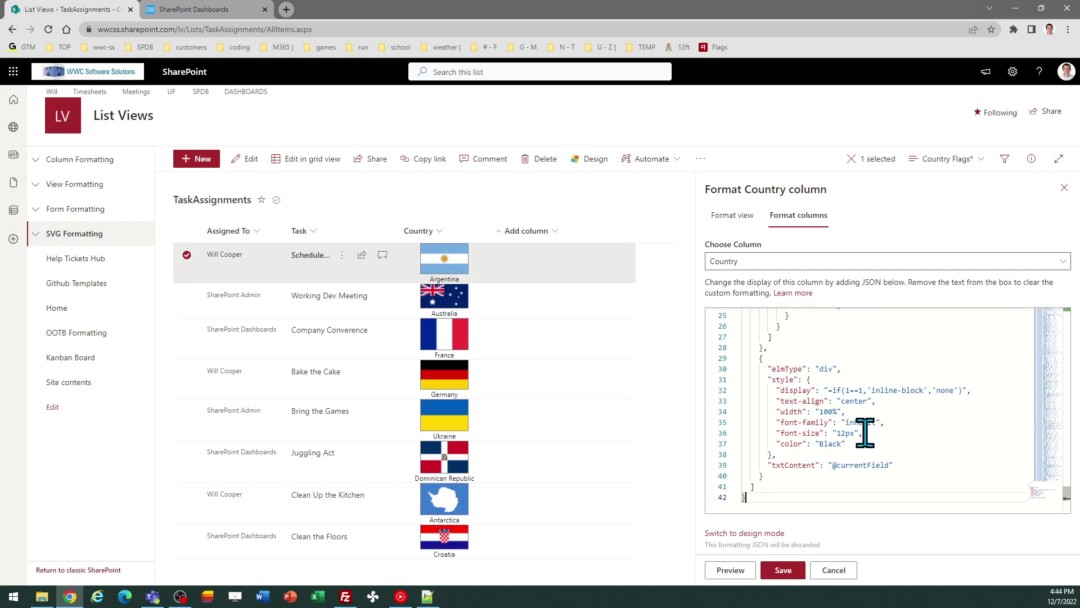
left_click(783, 570)
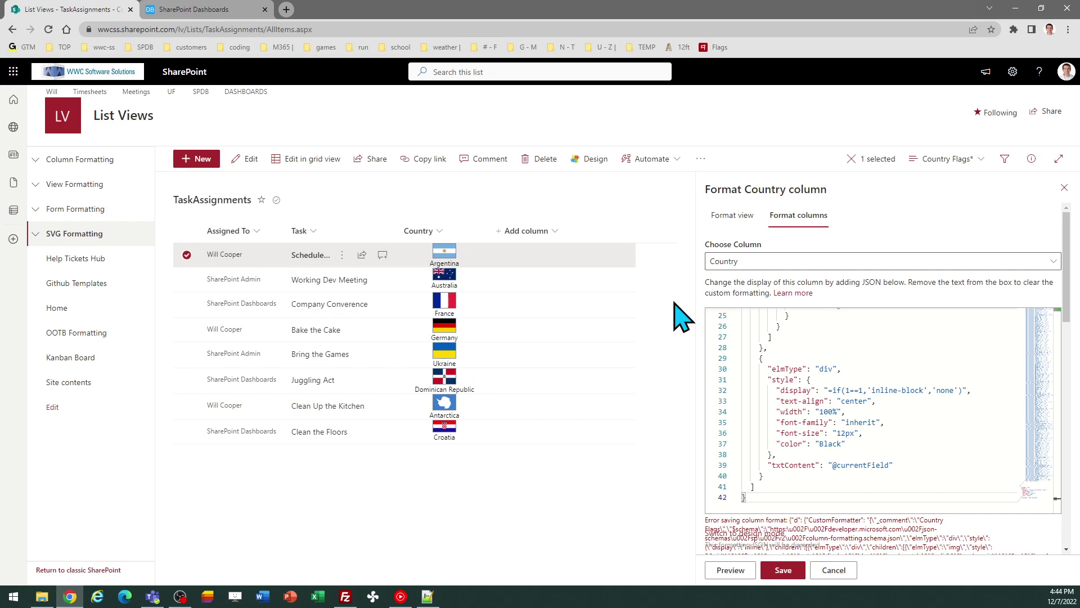
left_click(1064, 187)
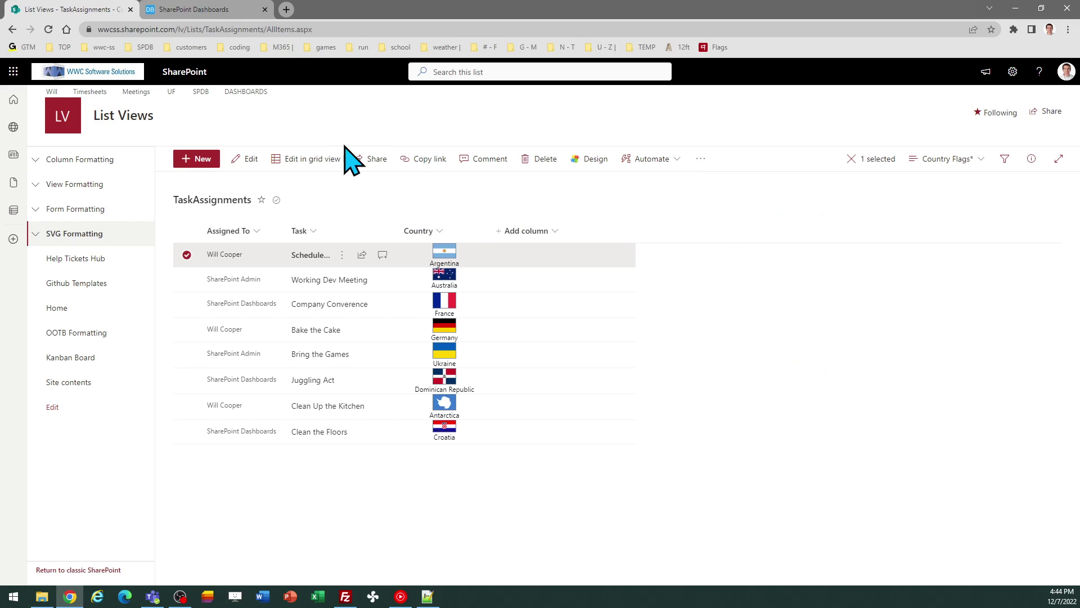
Switch to the SharePoint Dashboards tab and move it to the leftmost tab position.
left_click(197, 13)
left_click_drag(197, 12, 90, 15)
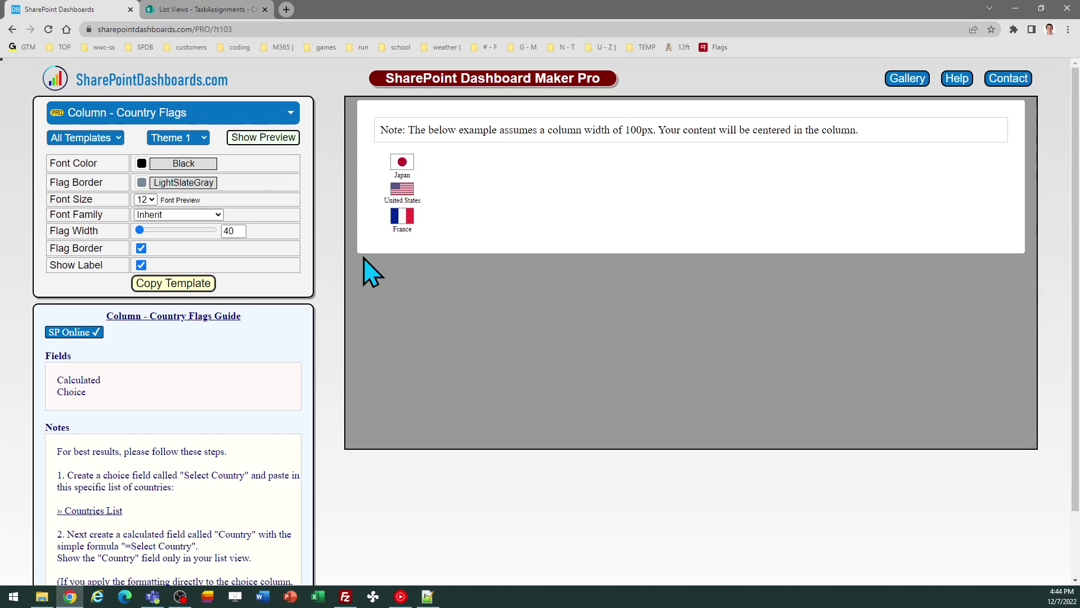